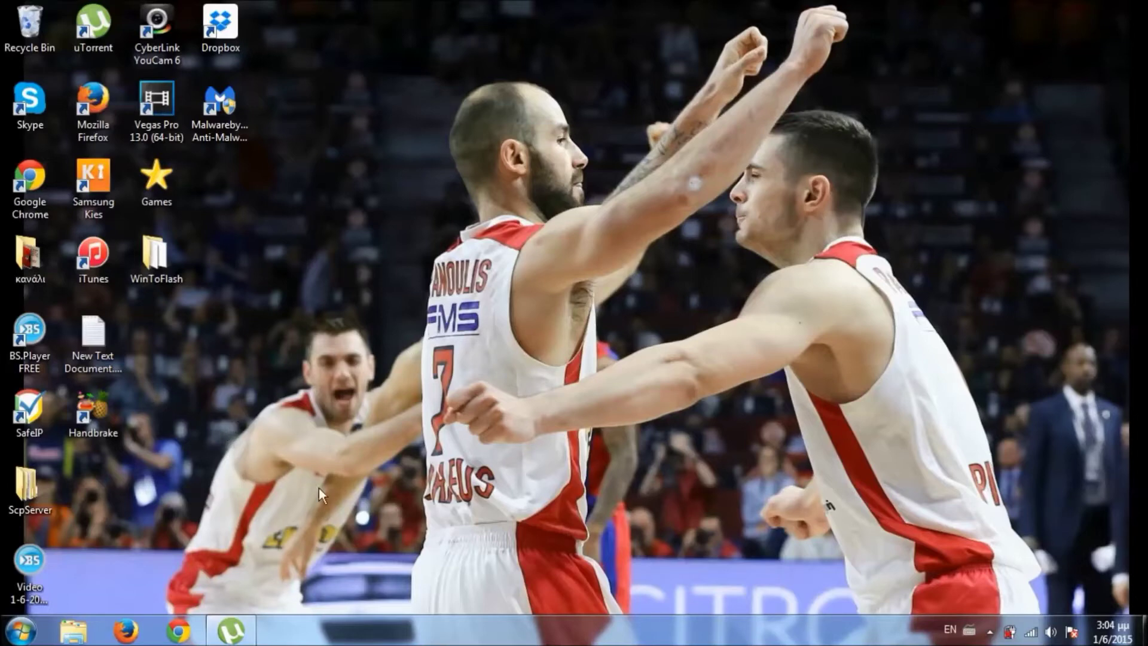
Open Computer Management for this computer and display Disk Management.
click(33, 626)
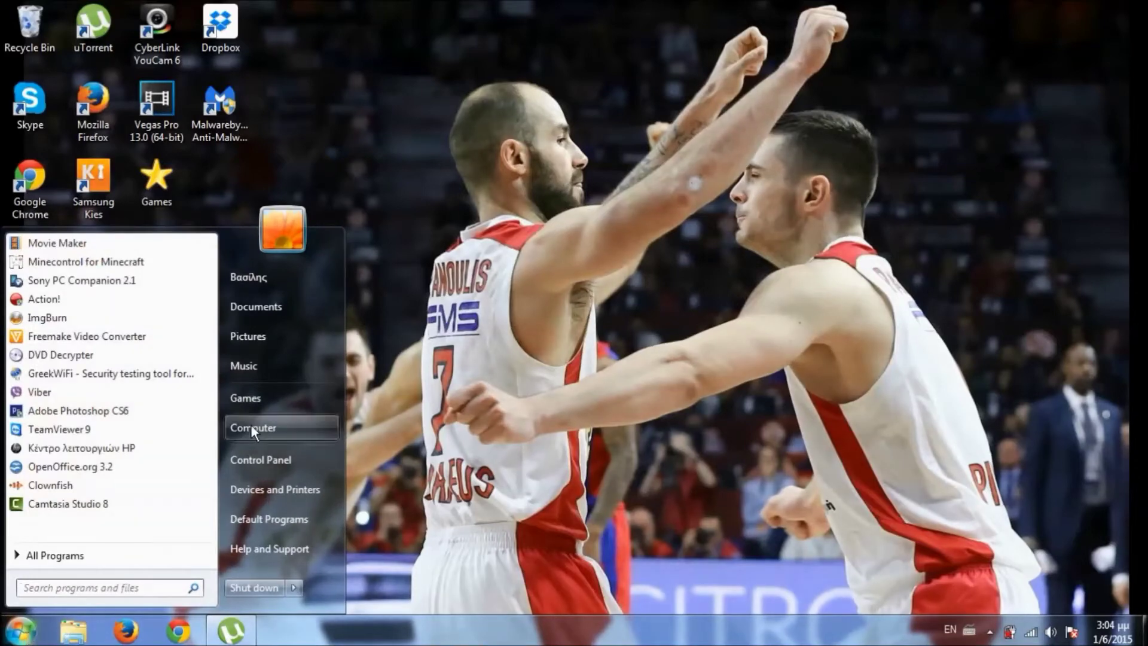
right_click(251, 427)
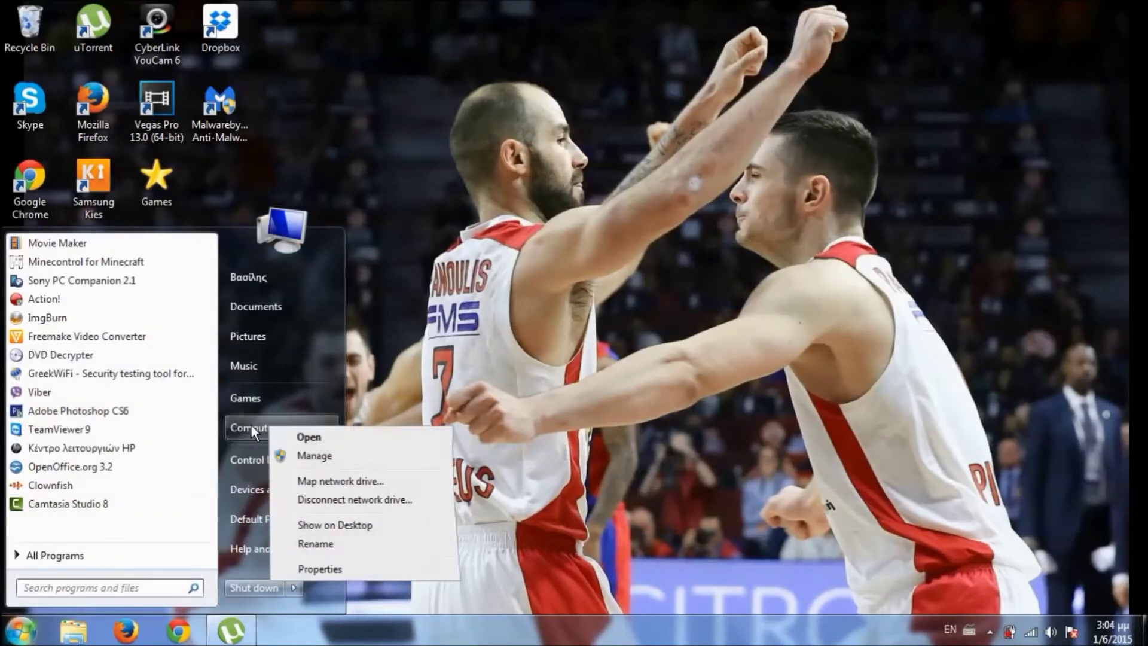
click(296, 456)
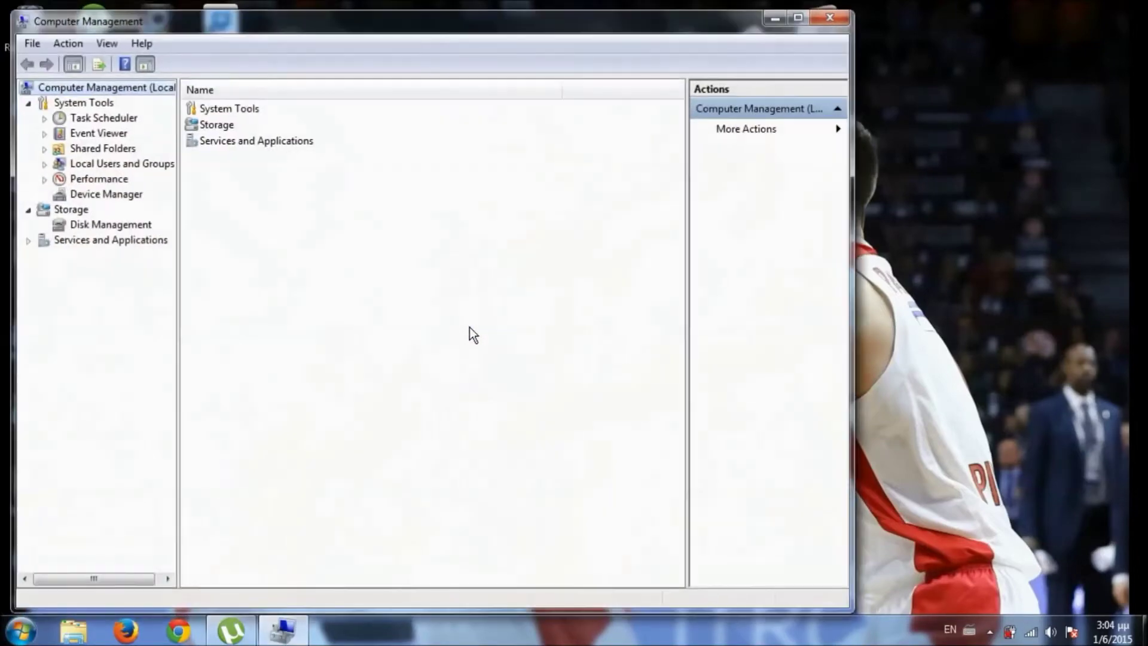
click(117, 226)
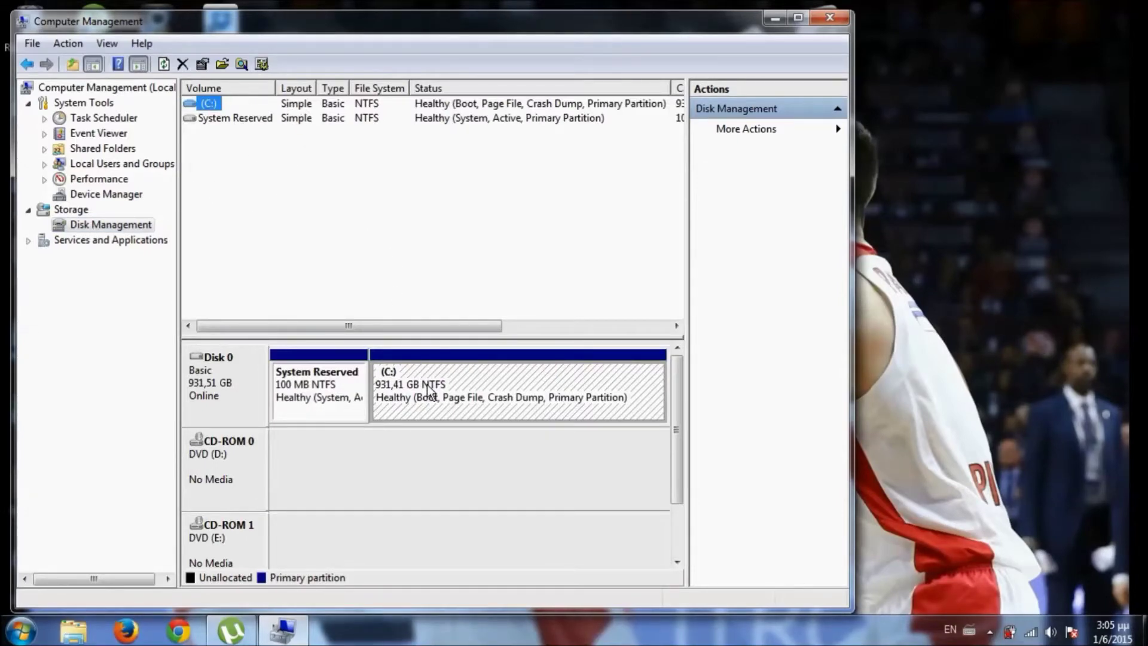
Select the C: partition on Disk 0 and open its Shrink Volume settings.
click(222, 121)
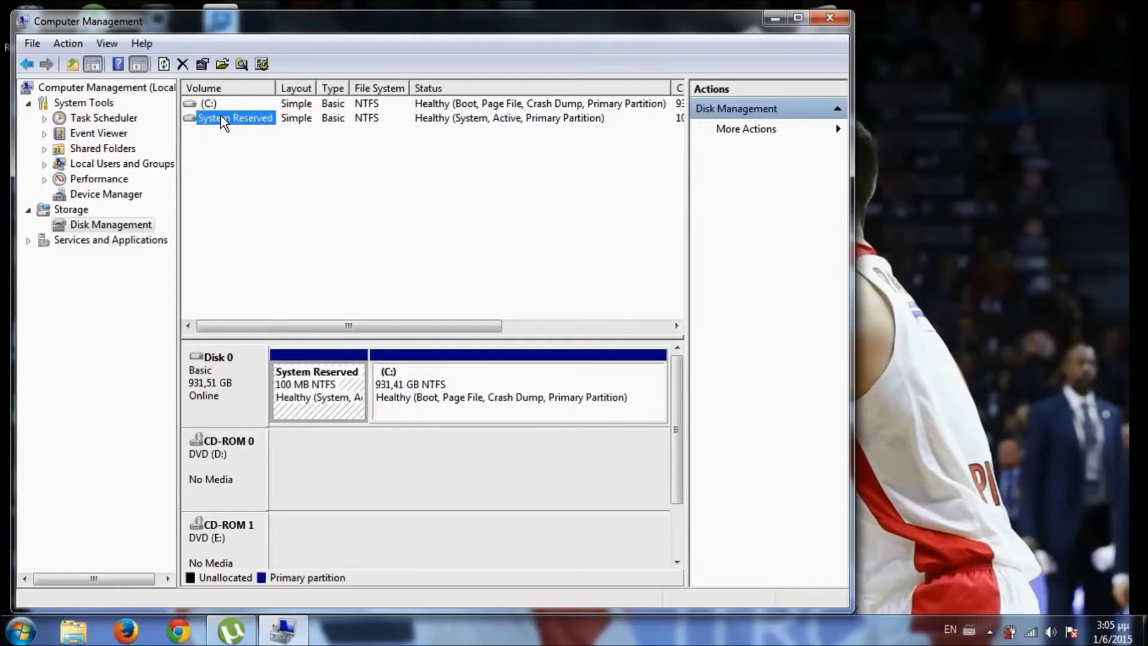
click(211, 109)
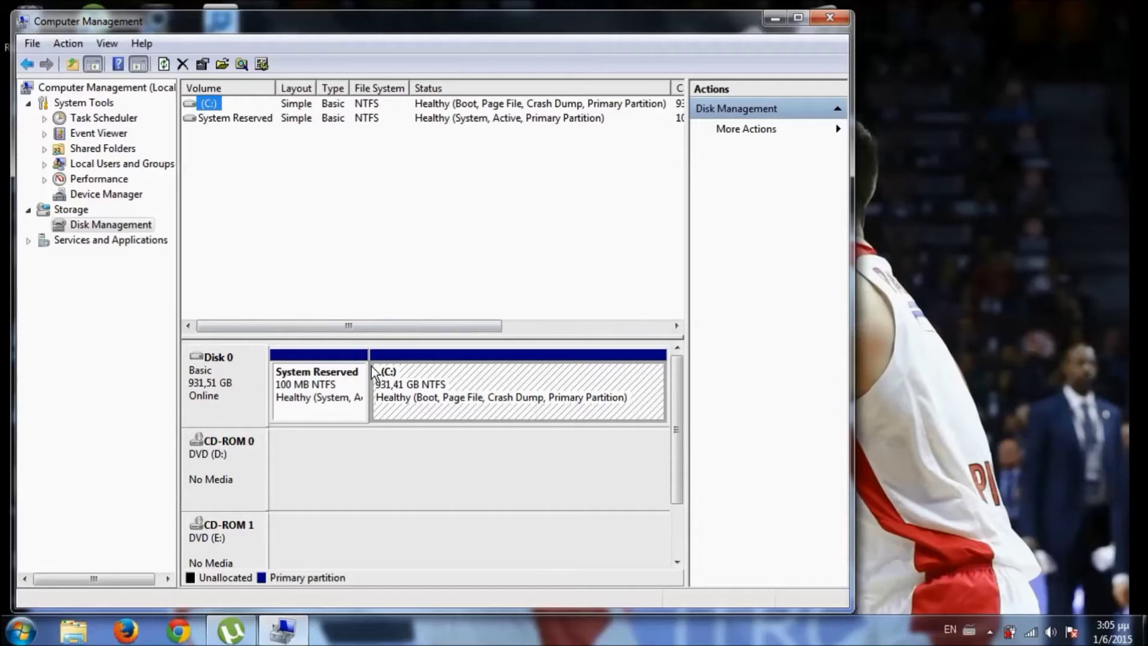
click(325, 386)
click(429, 386)
click(310, 393)
click(419, 394)
right_click(449, 390)
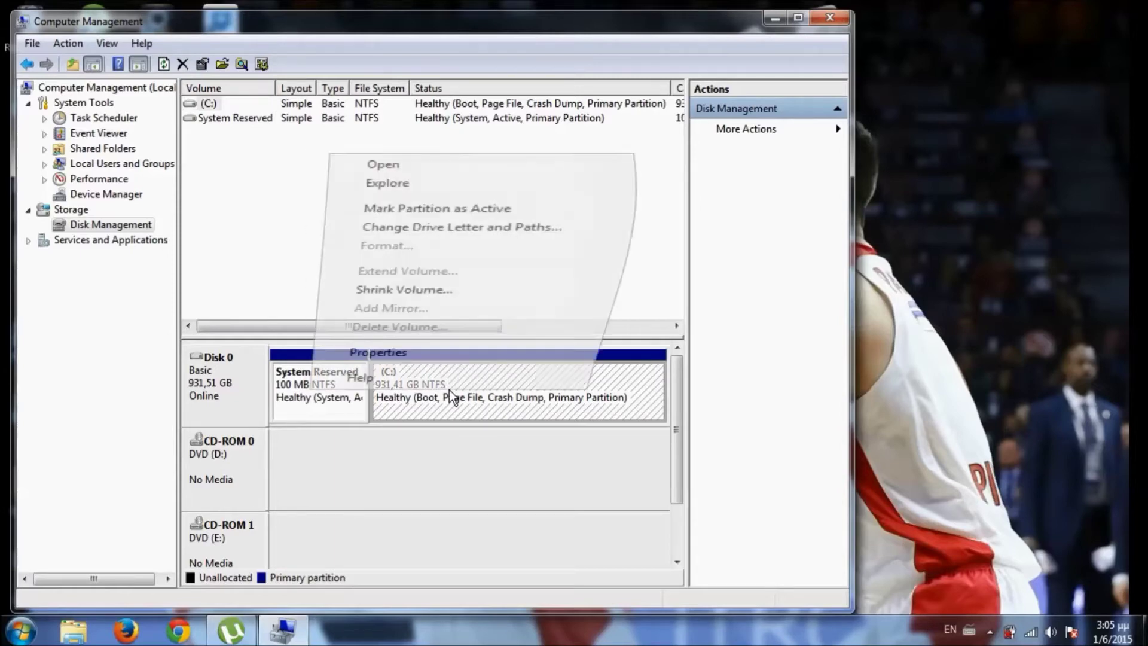
click(519, 289)
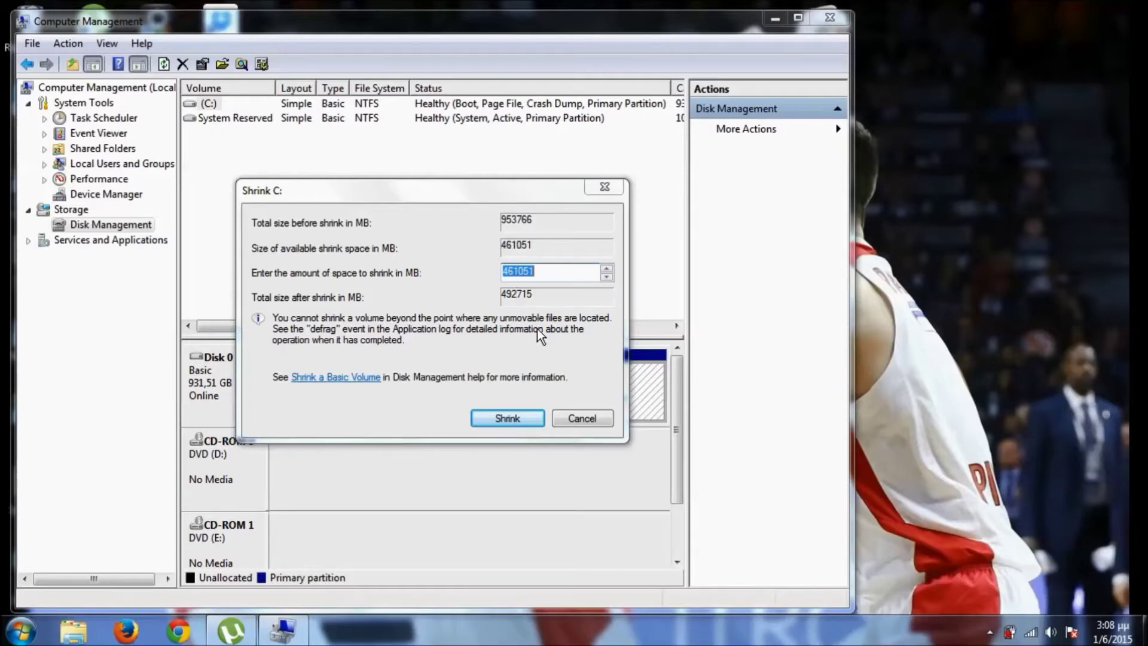
click(549, 272)
double_click(549, 272)
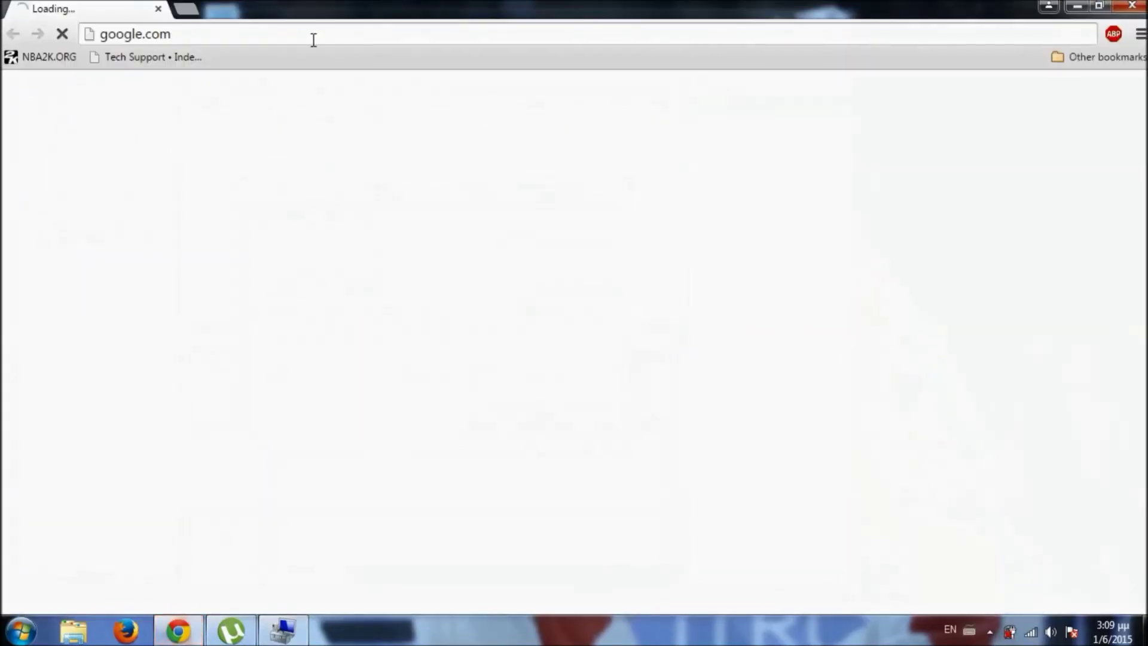
Search Google for "mb to gb" and look through the results for a converter.
click(313, 39)
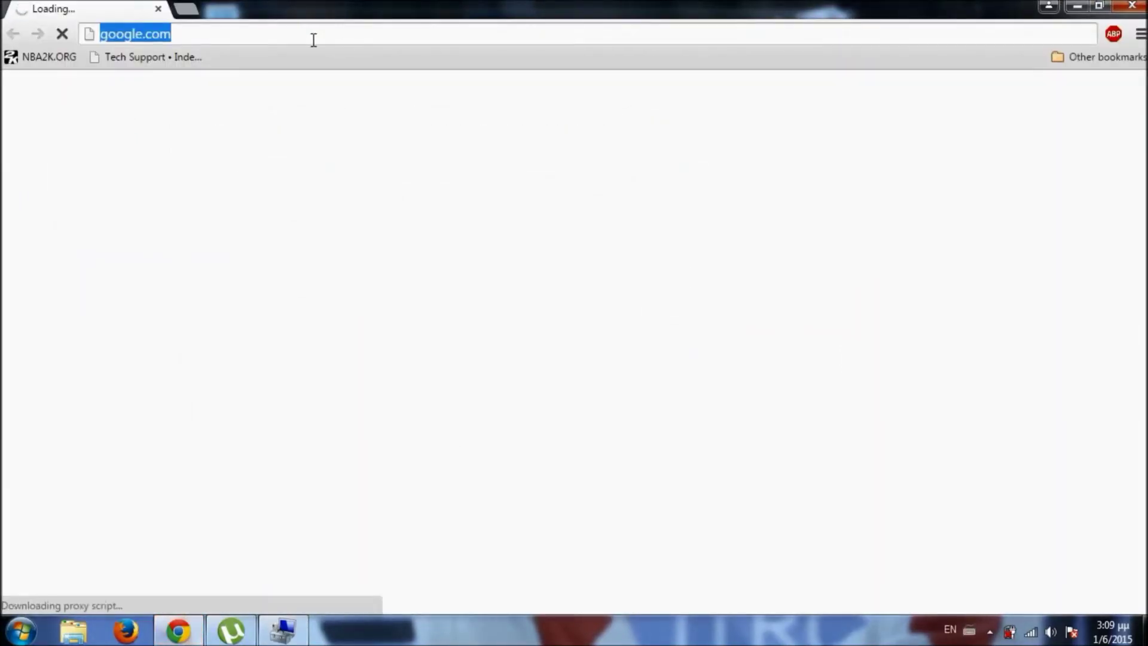
text(mb to)
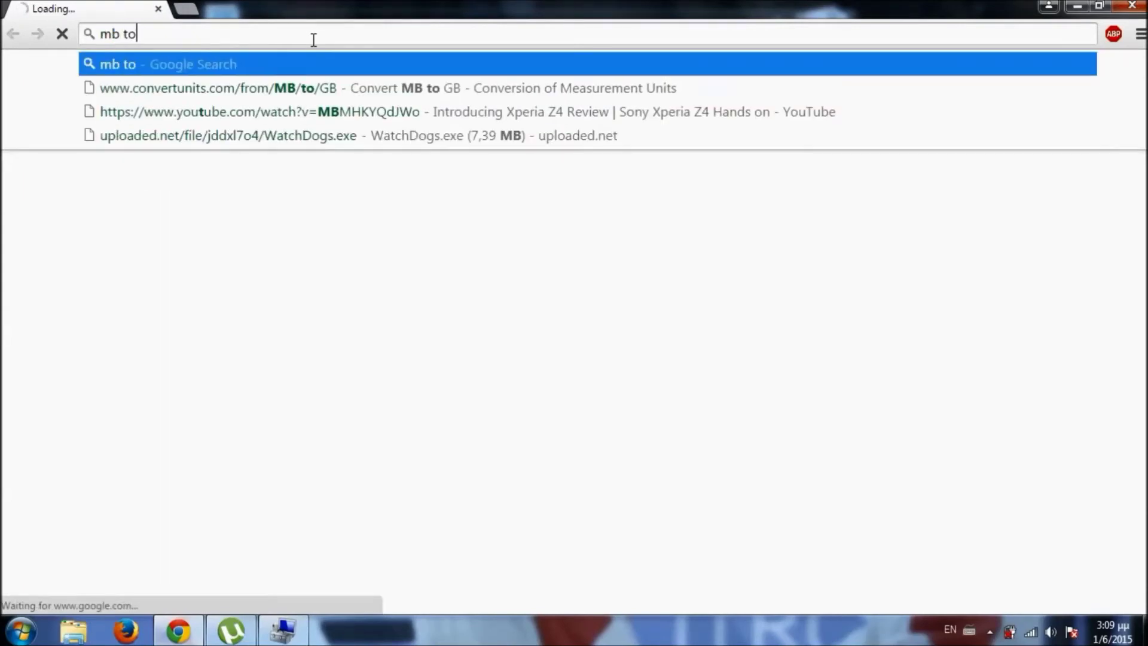
text( gb)
key(Return)
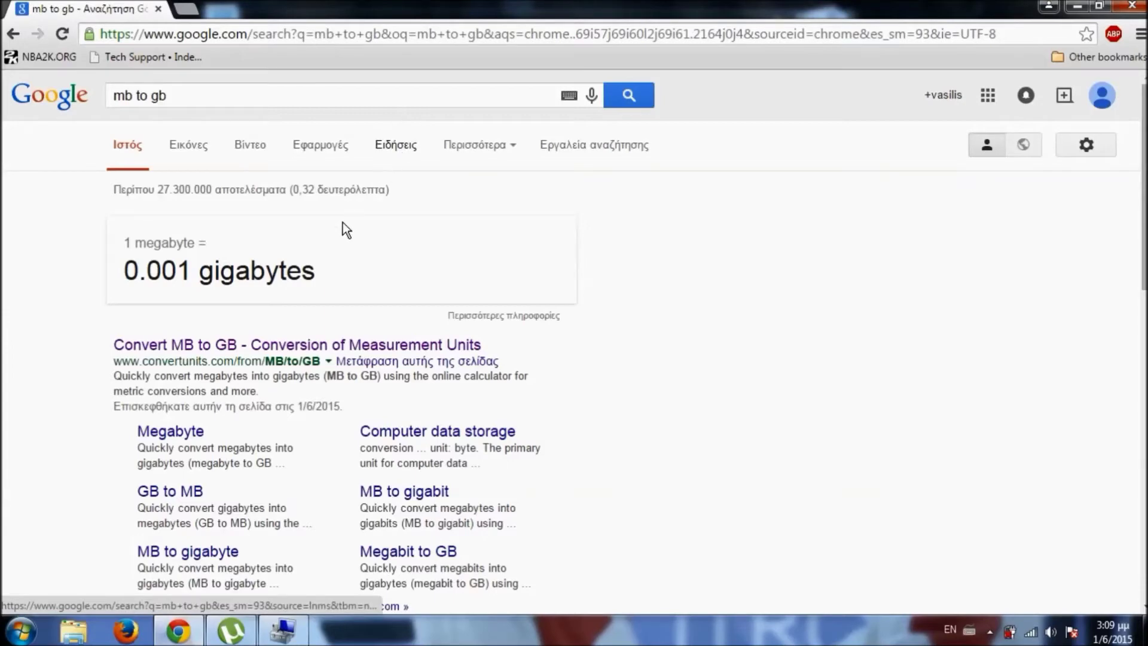
scroll(560, 354, down, 1)
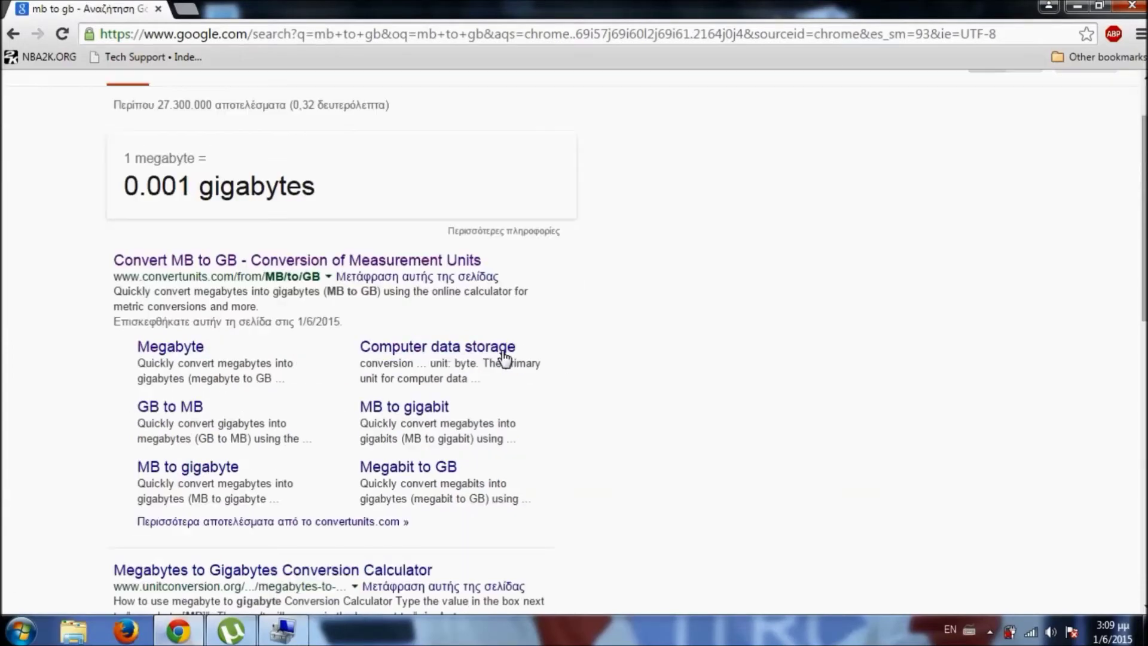
click(243, 269)
scroll(238, 209, up, 1)
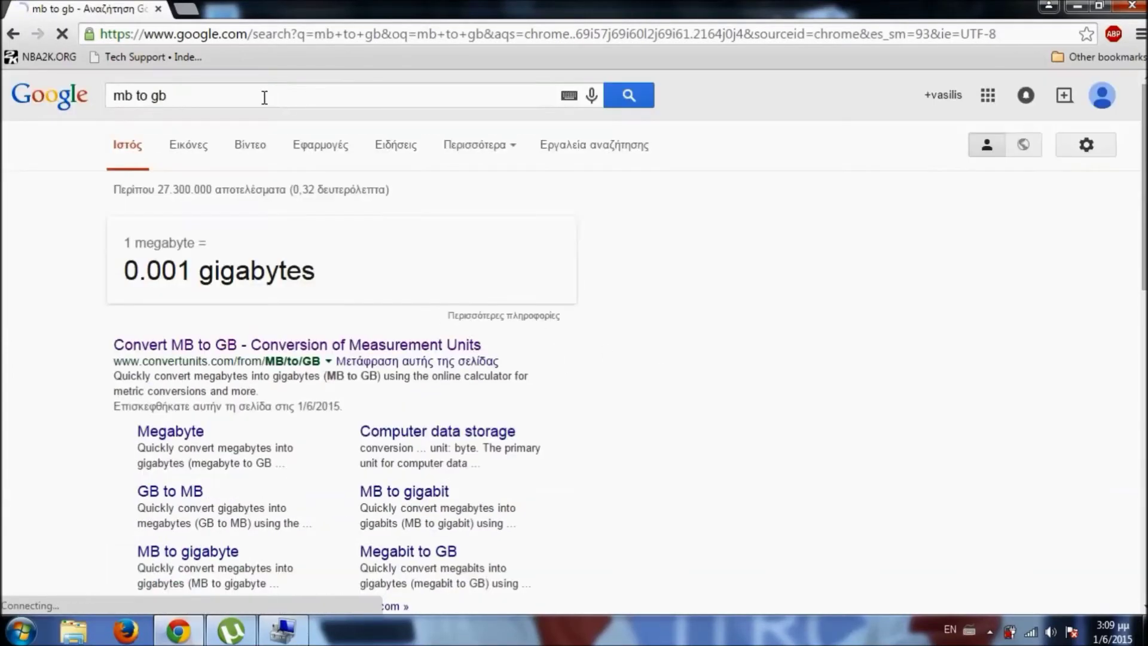
Search Google for "gb to mb" and open the Gigabytes to Megabytes Conversion Calculator from unitconversion.org.
triple_click(186, 93)
text(gb )
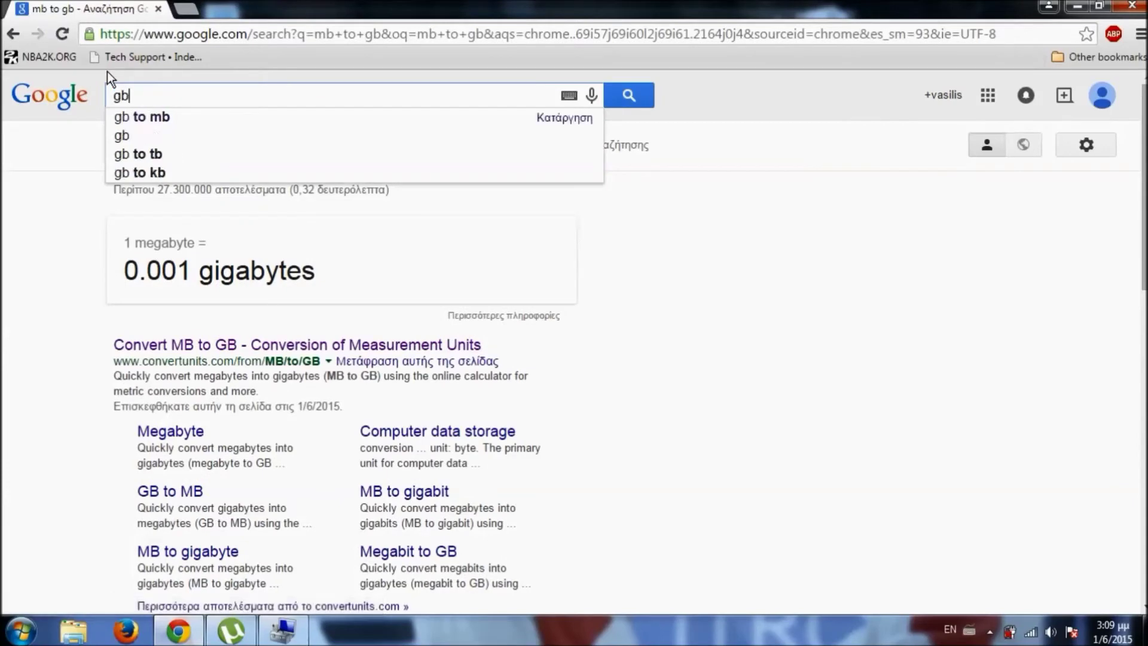
text(to mb)
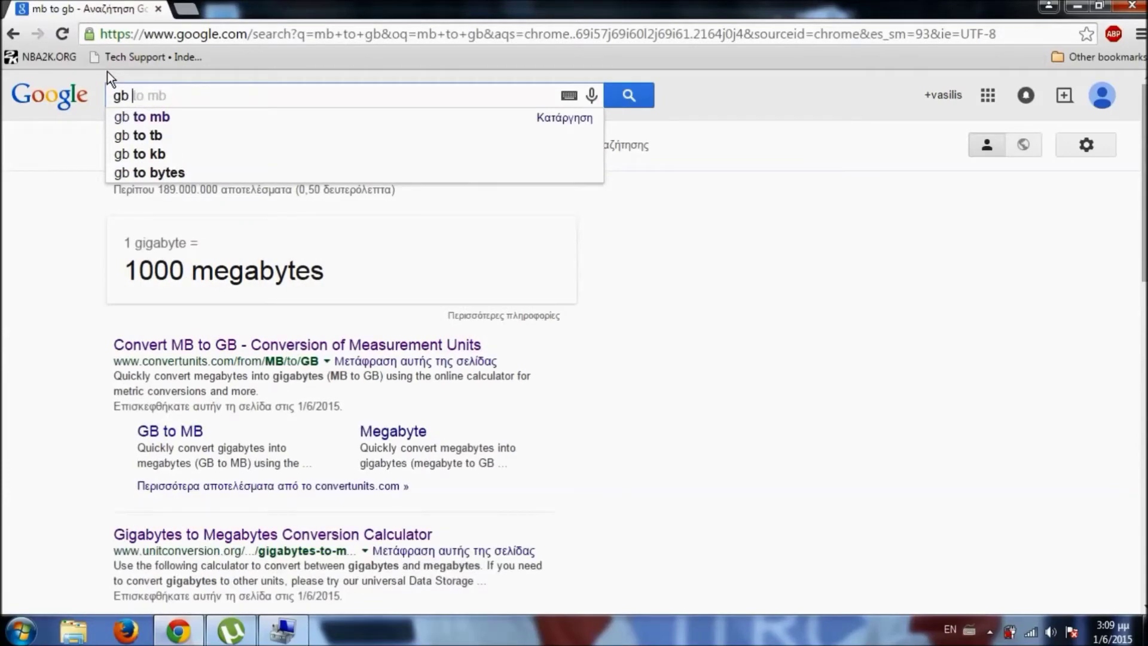
key(Return)
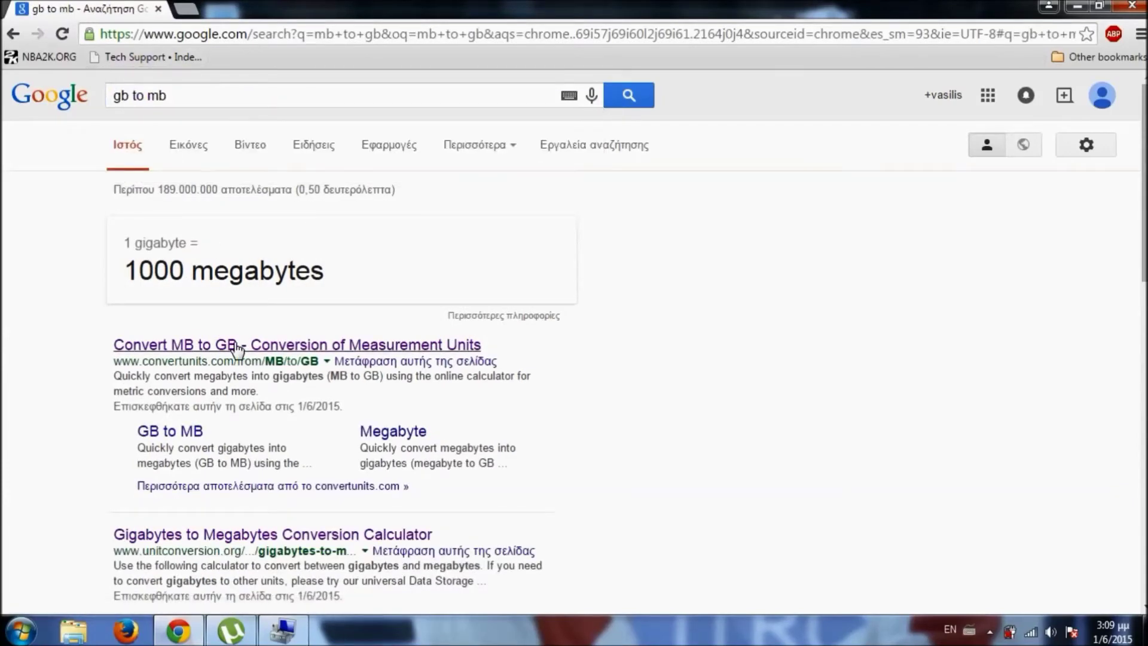
scroll(280, 436, down, 2)
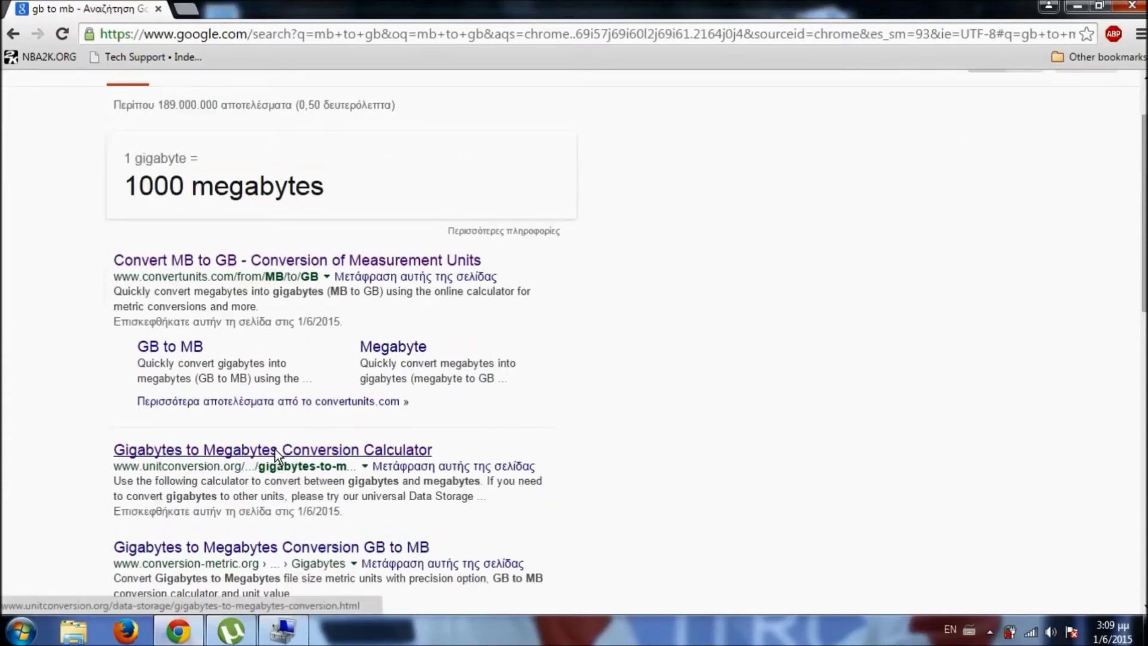
click(275, 450)
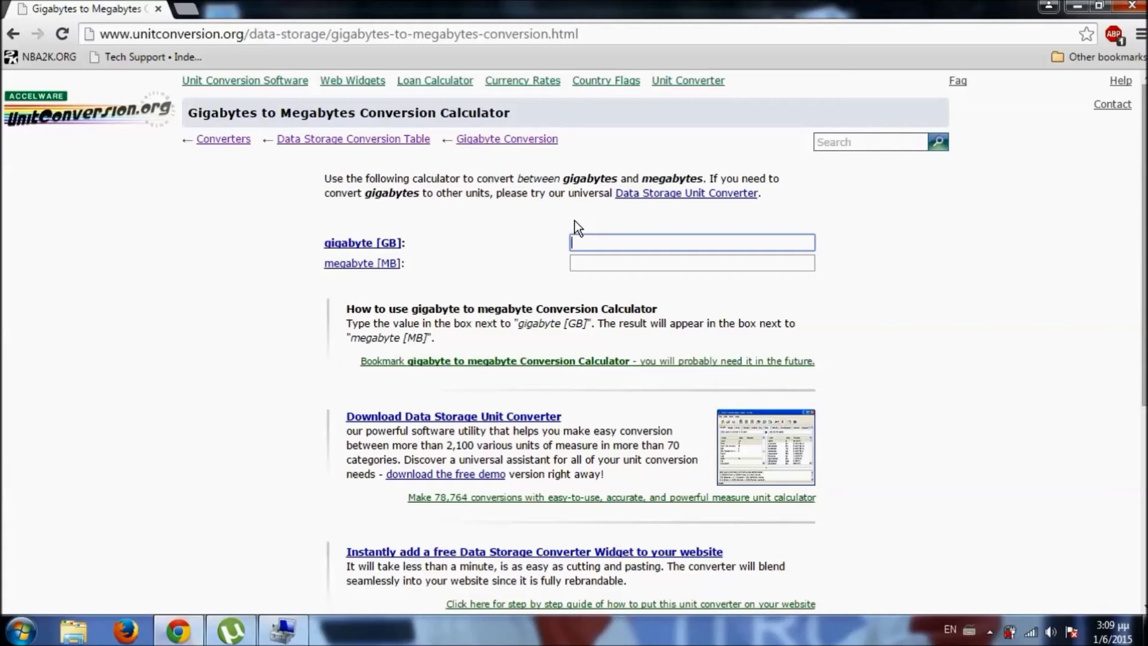
Convert 50 gigabytes and 150 gigabytes to megabytes in the calculator.
text(50)
drag(610, 264, 566, 271)
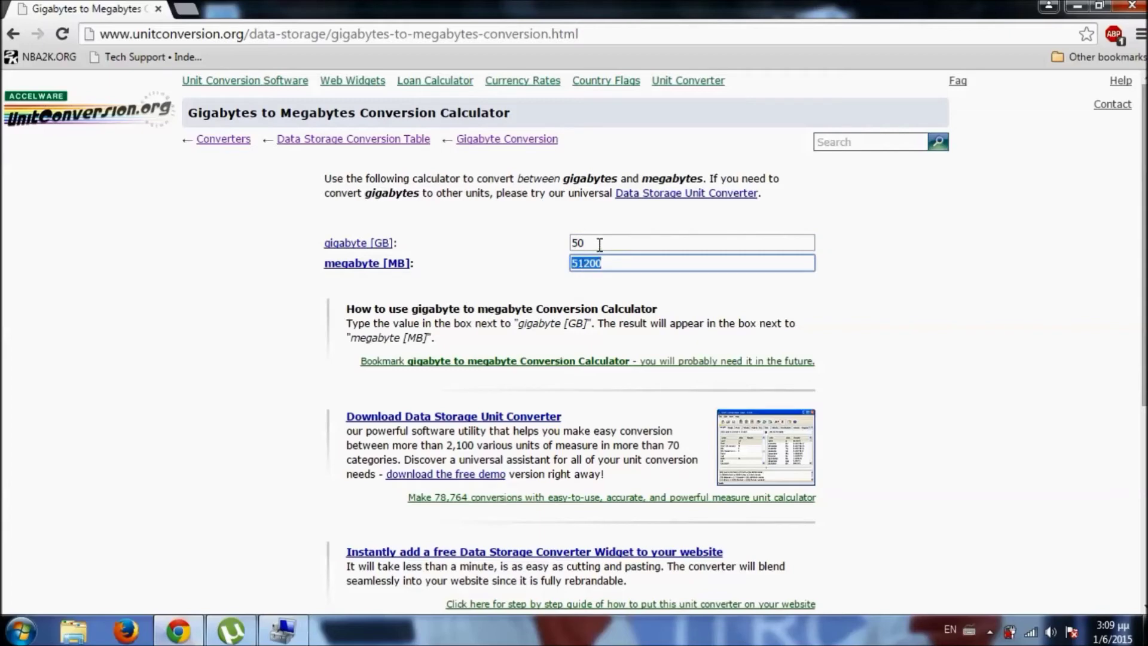
drag(591, 242, 509, 248)
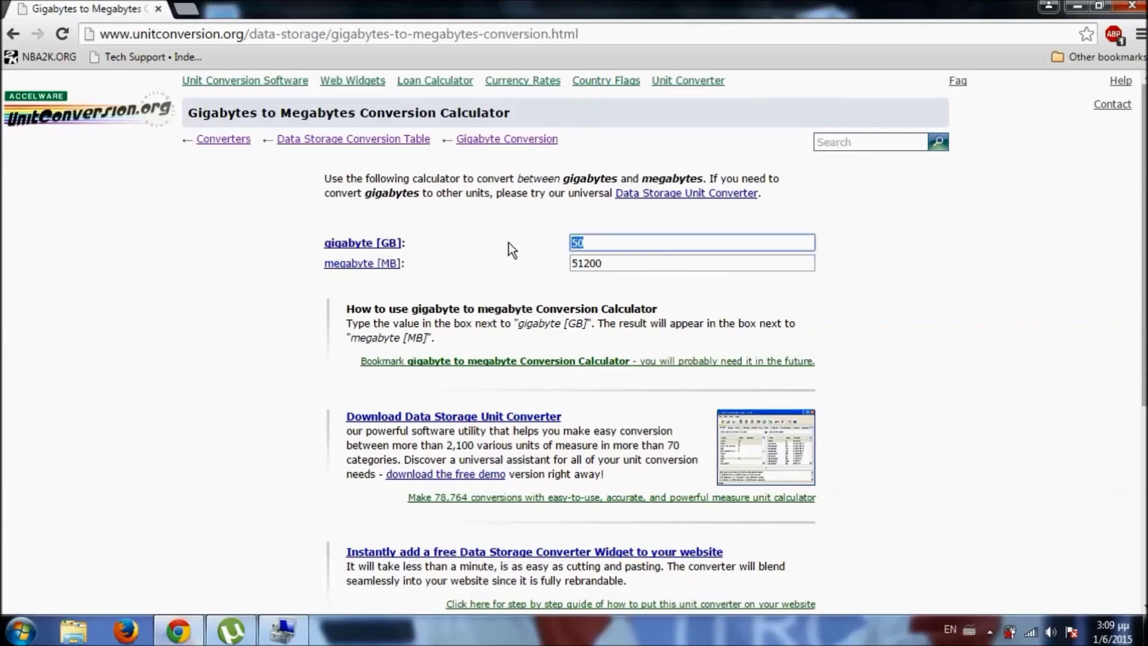
text(150)
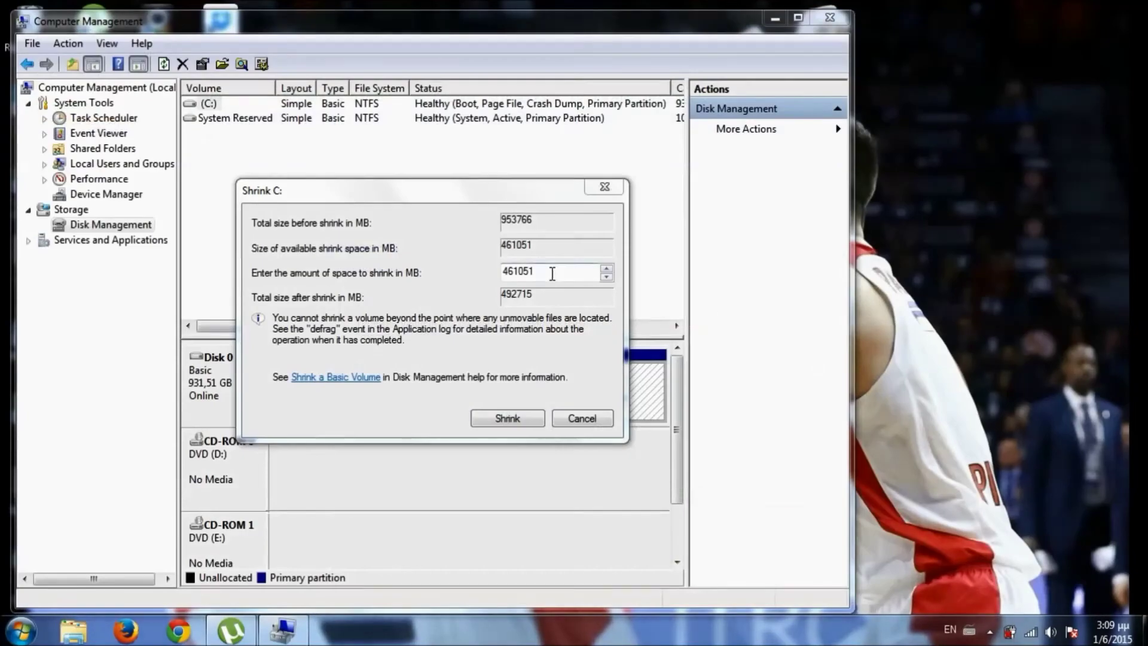
Set the amount of space to shrink from C: to 51200 MB and carry out the shrink.
click(370, 273)
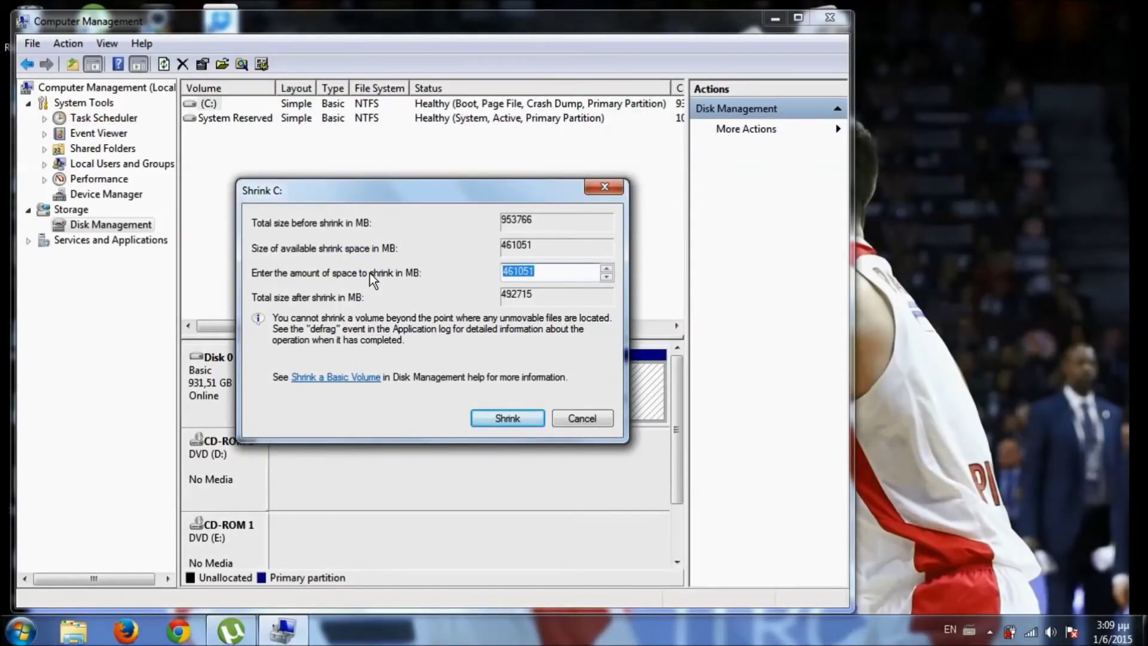
text(51200)
click(510, 419)
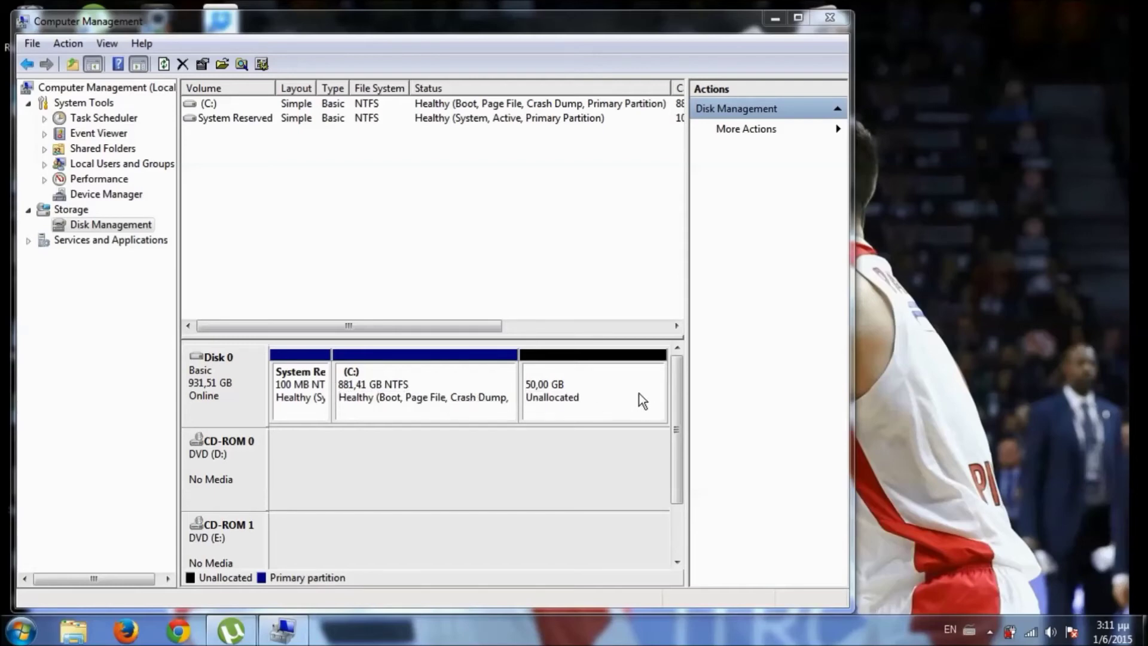
Start a new simple volume in Disk 0's unallocated space and accept the full 51200 MB size.
click(583, 383)
click(508, 383)
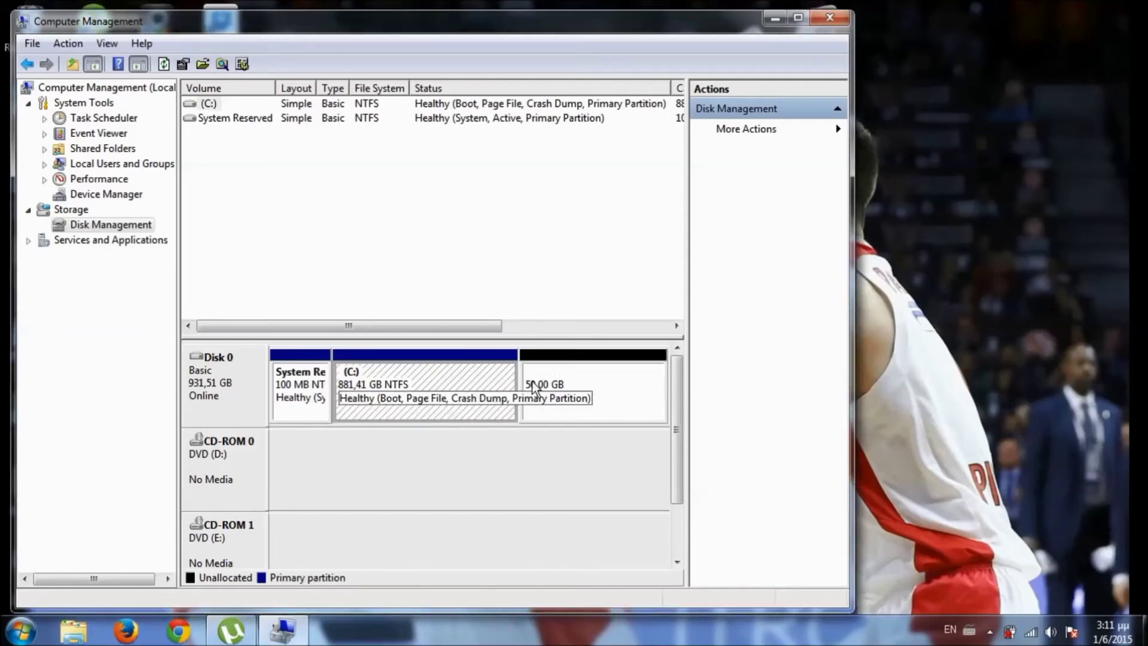
click(581, 386)
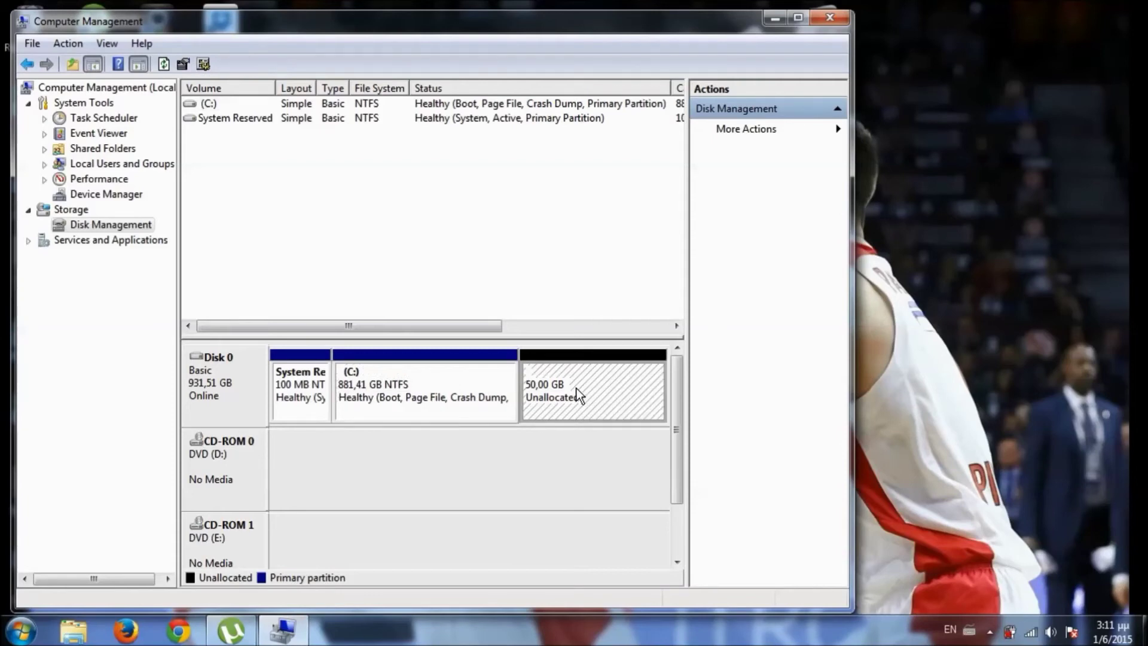
right_click(578, 388)
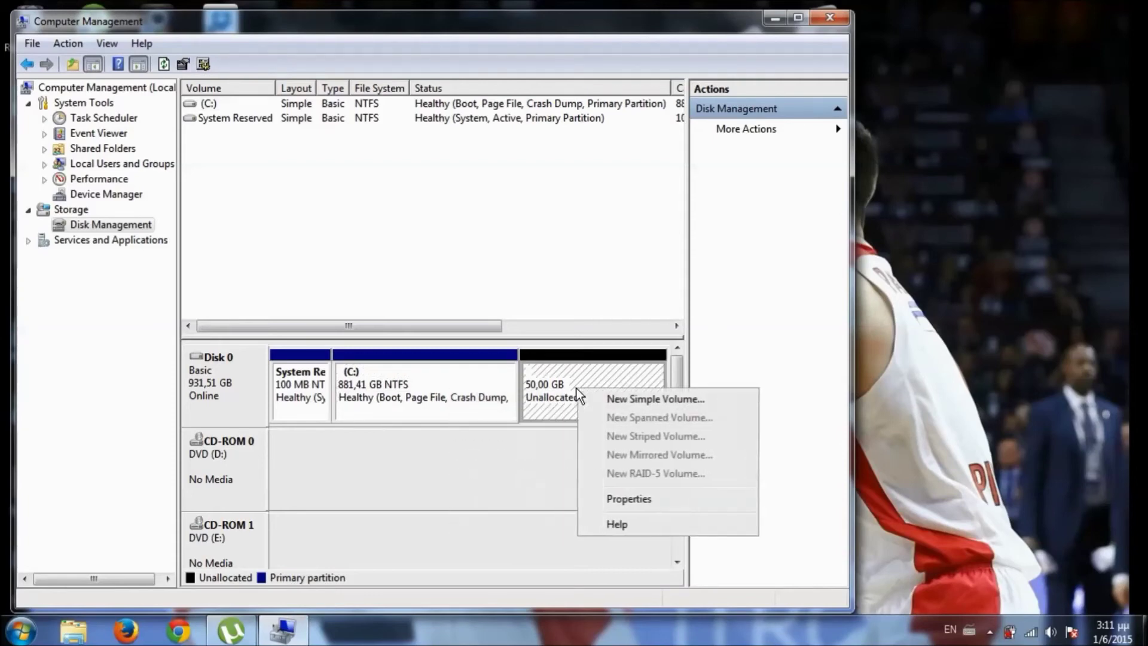
click(616, 399)
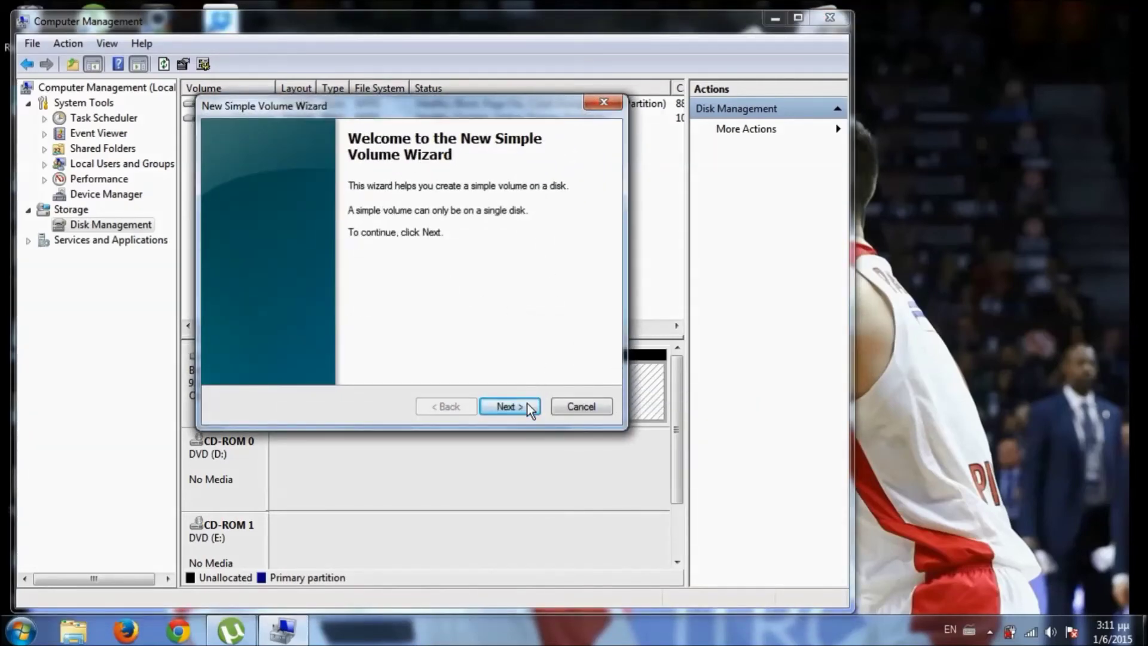
click(509, 406)
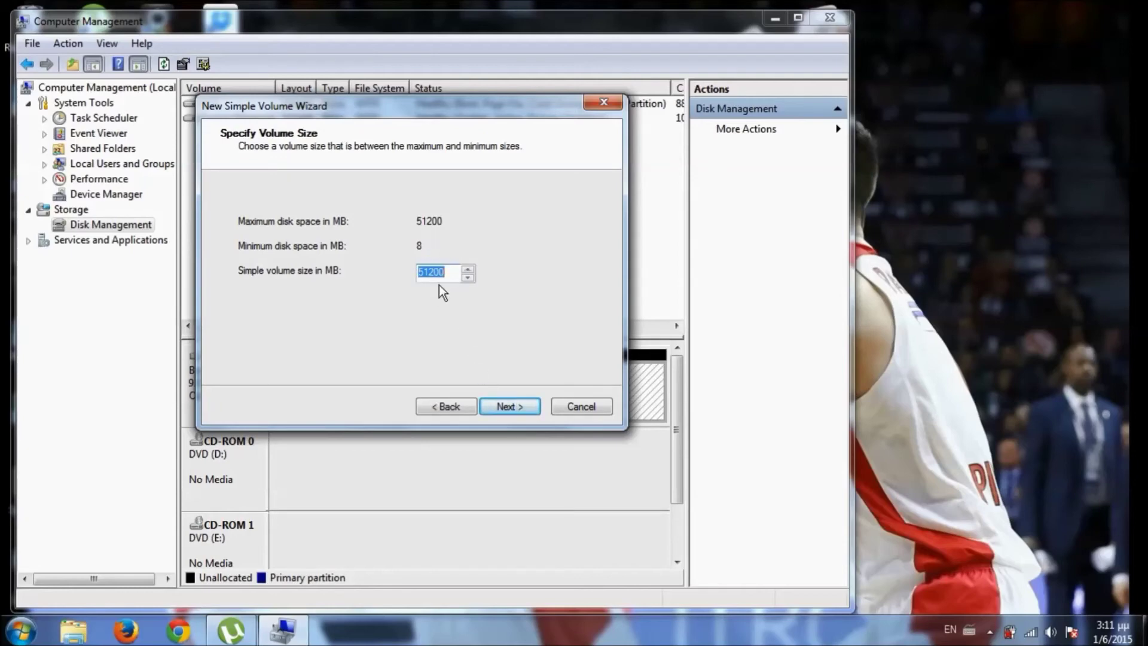
click(522, 408)
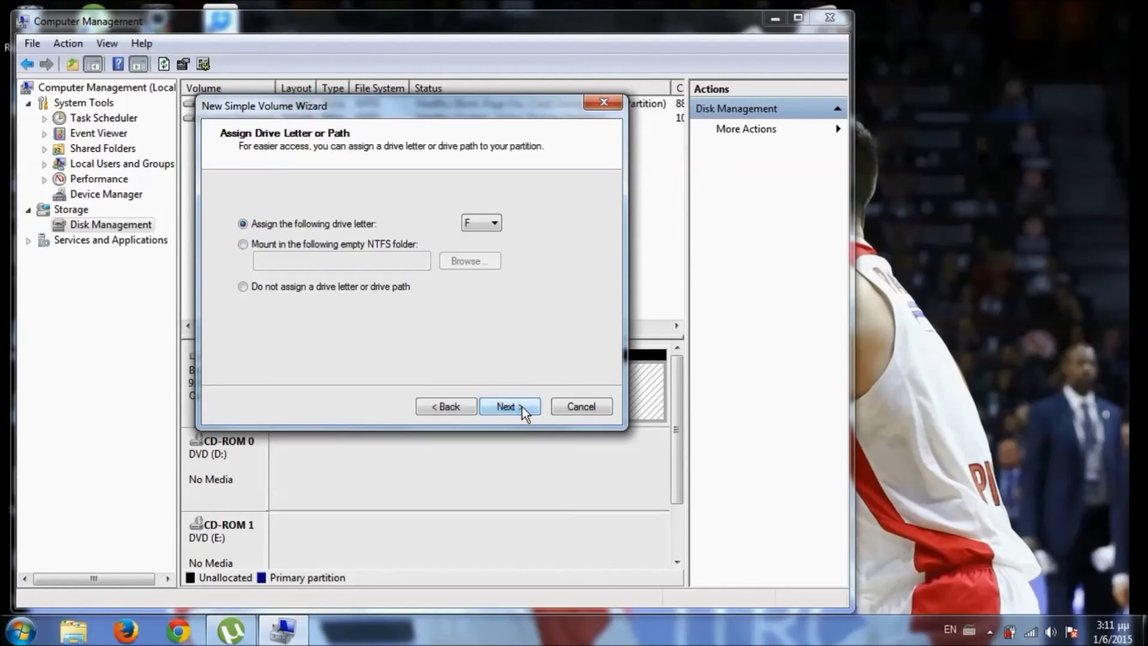
Review the available drive letters and keep F for the new volume.
click(496, 223)
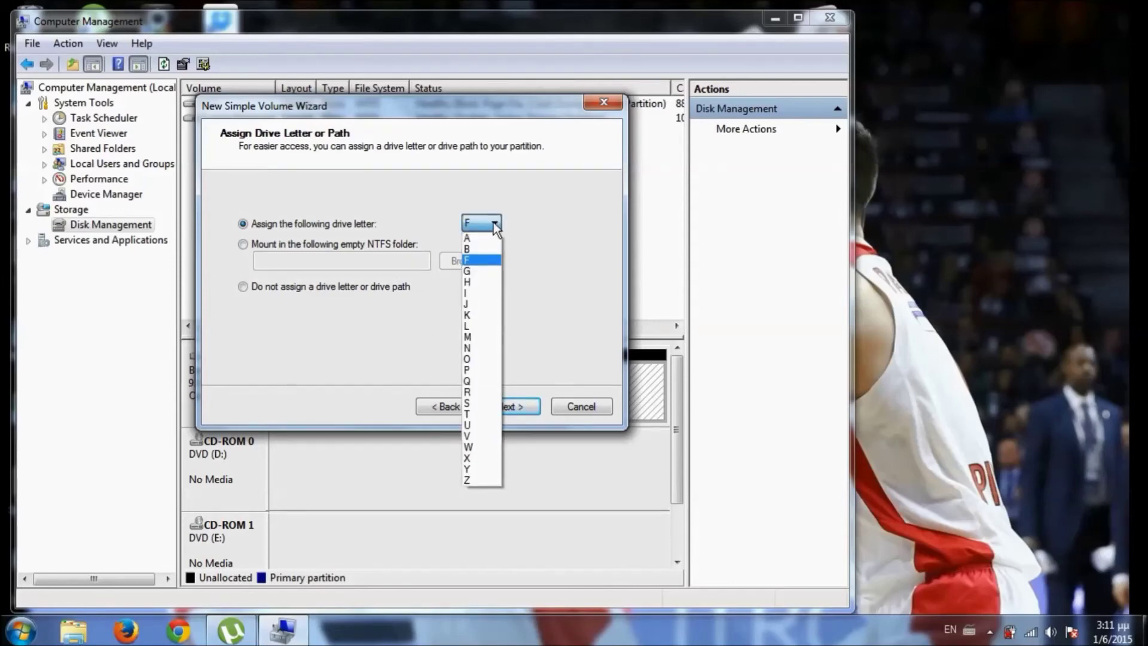
click(494, 223)
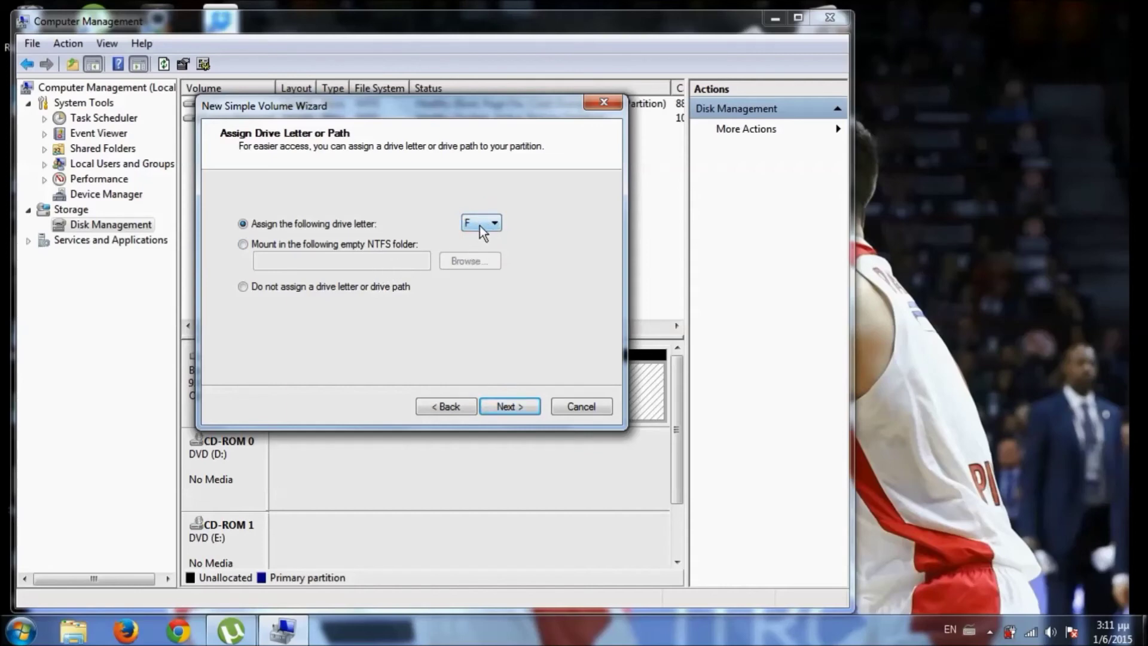
click(513, 407)
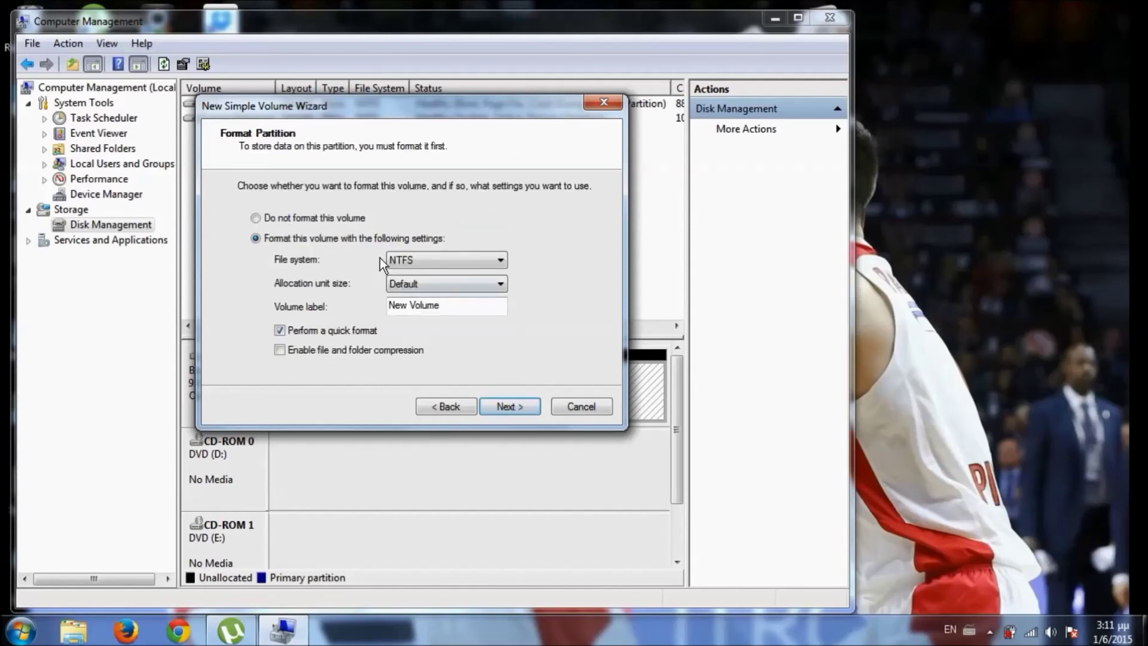
Label the new volume "Windows 8" and accept the NTFS quick format settings.
drag(458, 306, 337, 303)
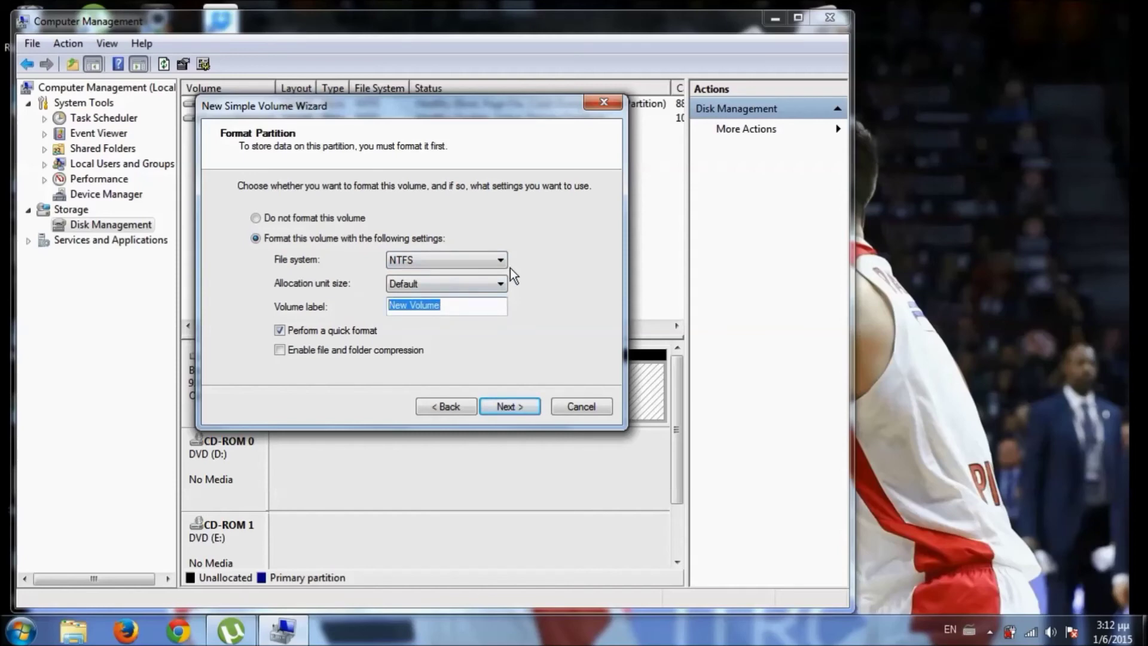
text(Windows 8)
click(505, 406)
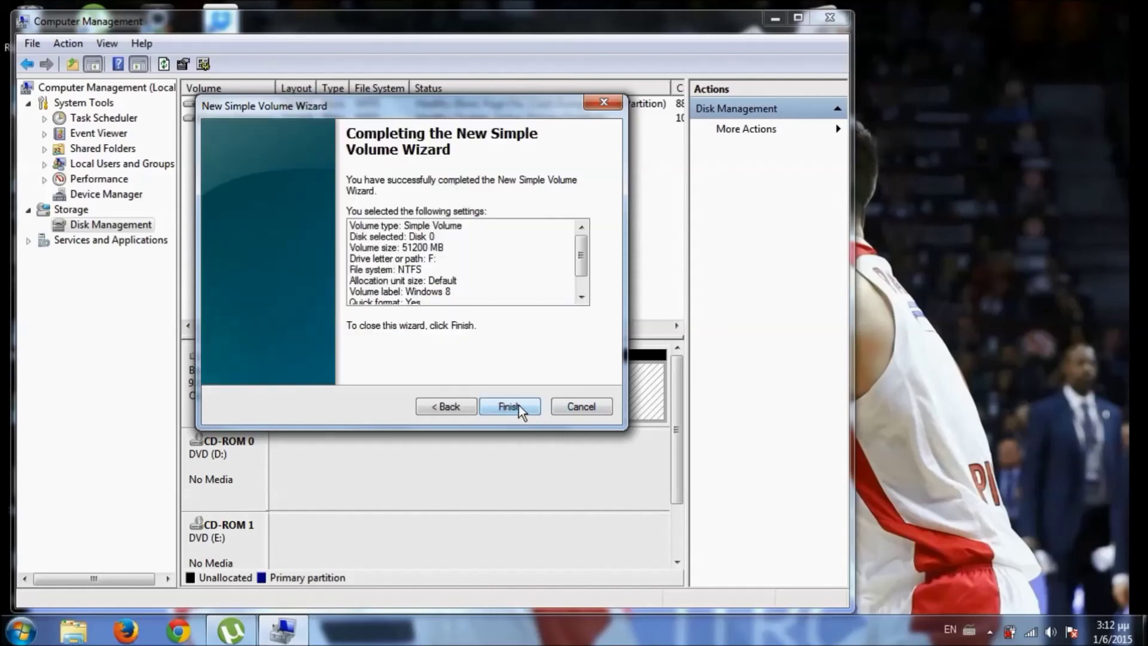
Finish creating the Windows 8 volume, and close Computer Management and the AutoPlay window for the new drive.
click(524, 407)
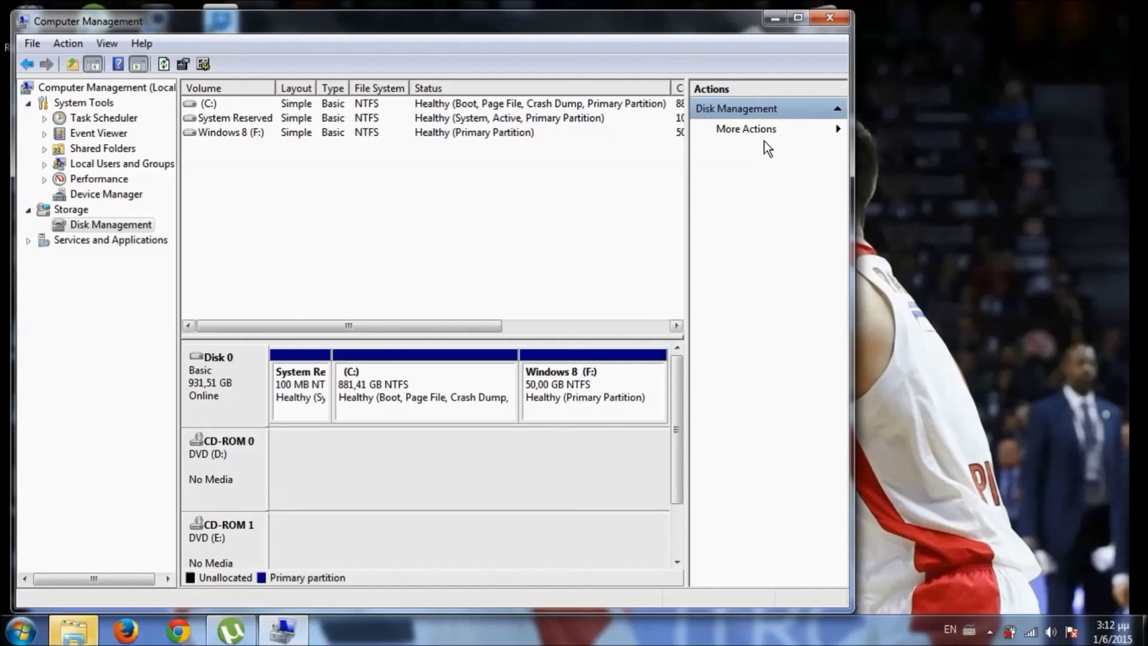
click(834, 20)
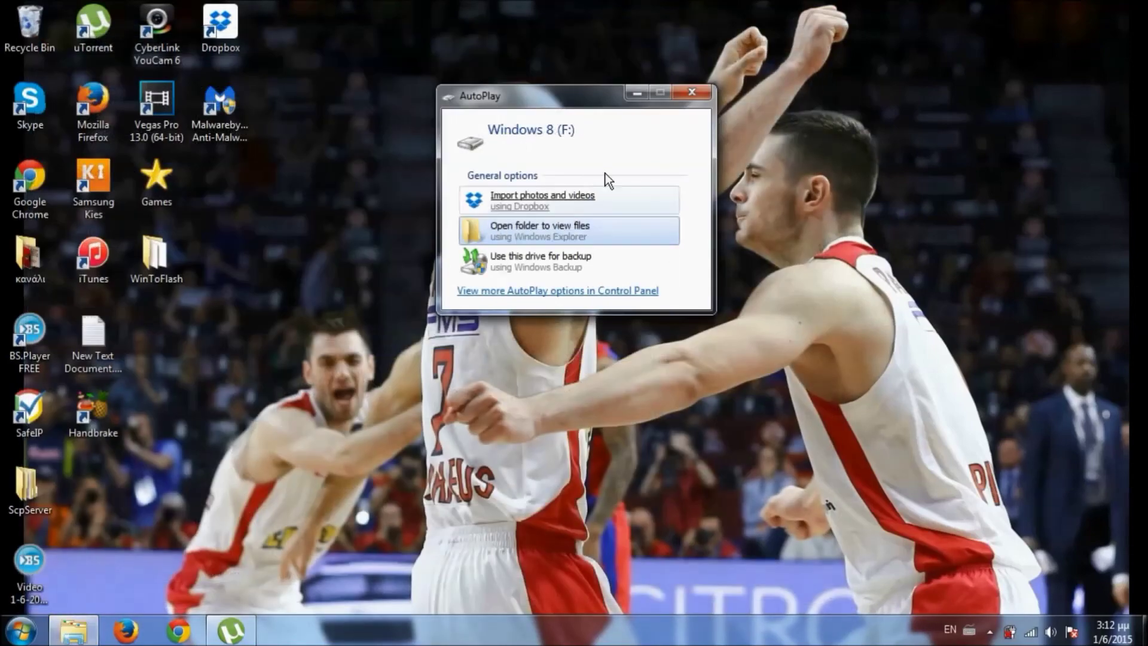
click(695, 89)
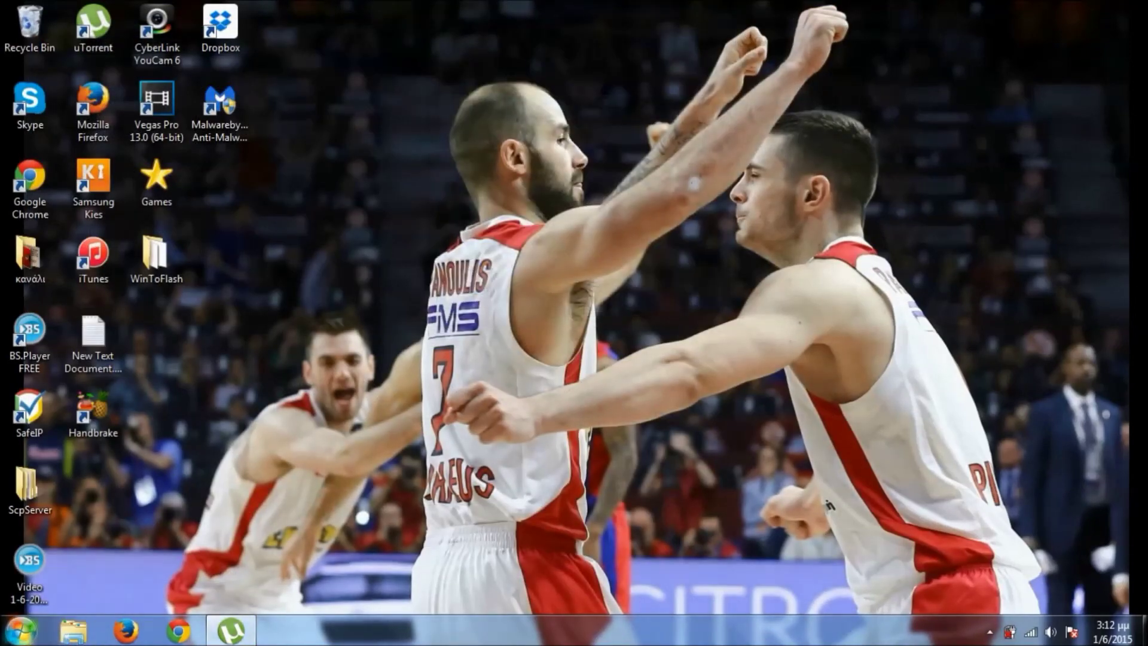
Switch to the Computer window in Windows Explorer and check the contents of the Windows 8 (F:) drive.
click(21, 631)
click(263, 429)
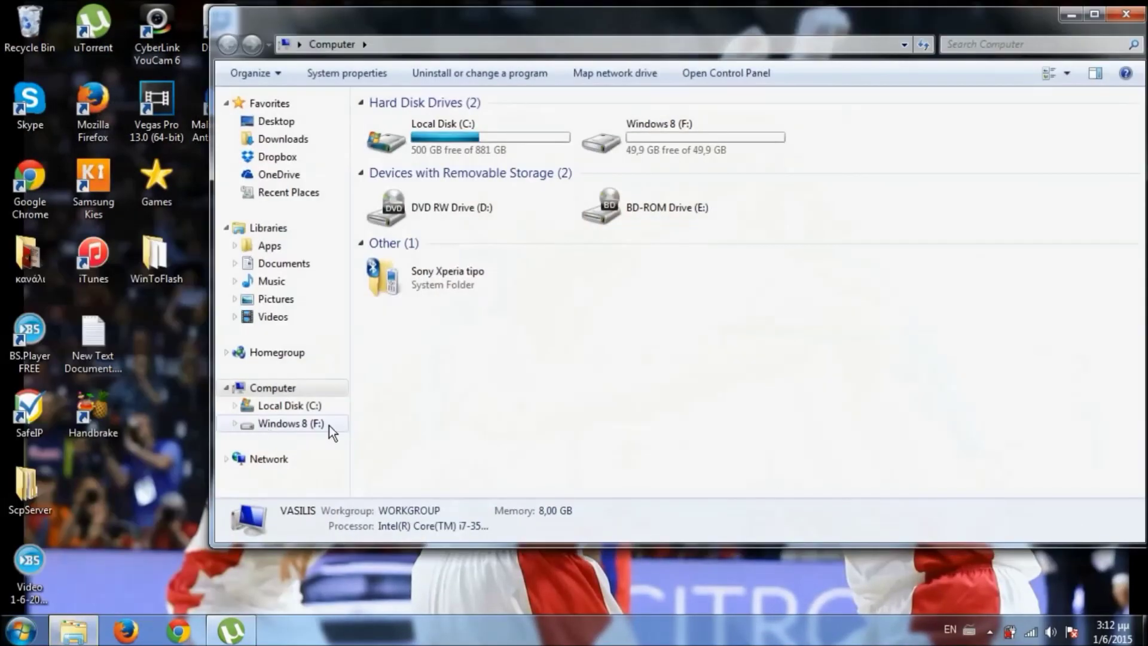
double_click(666, 142)
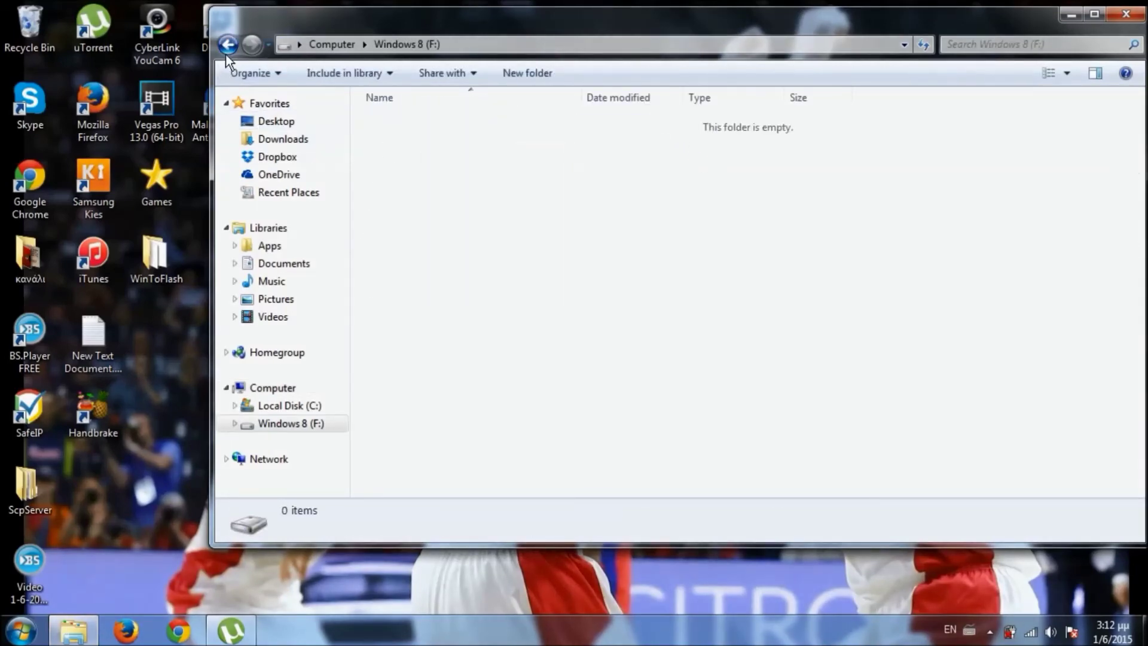
Compare the contents of Local Disk (C:) with those of Windows 8 (F:), and close the Explorer window.
click(228, 45)
double_click(419, 122)
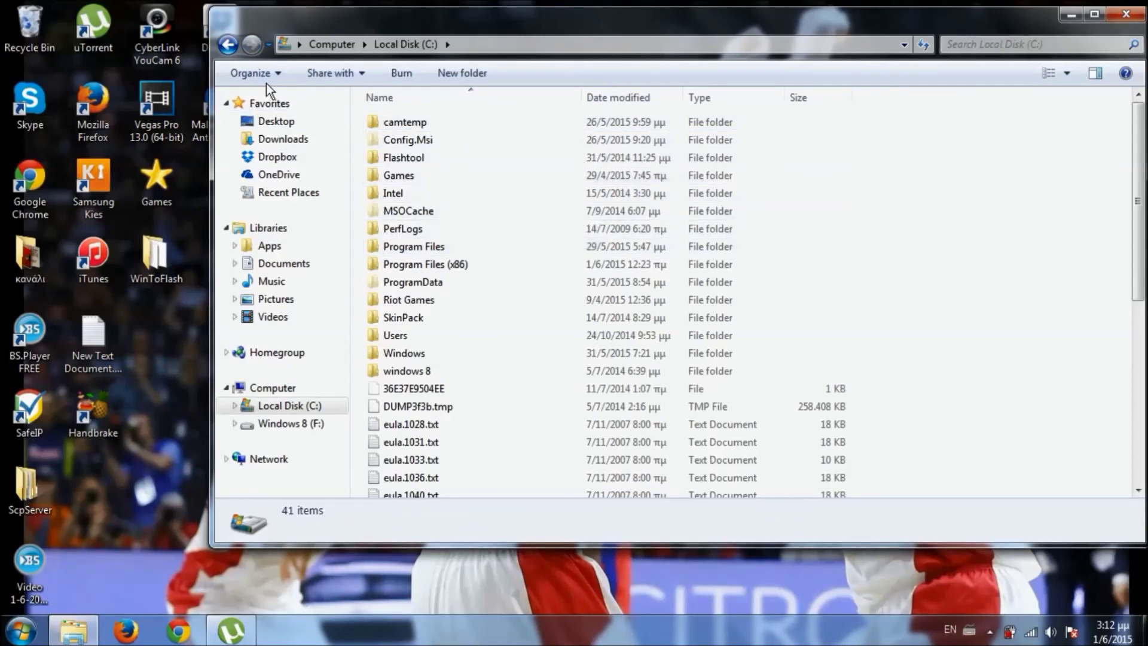
click(229, 45)
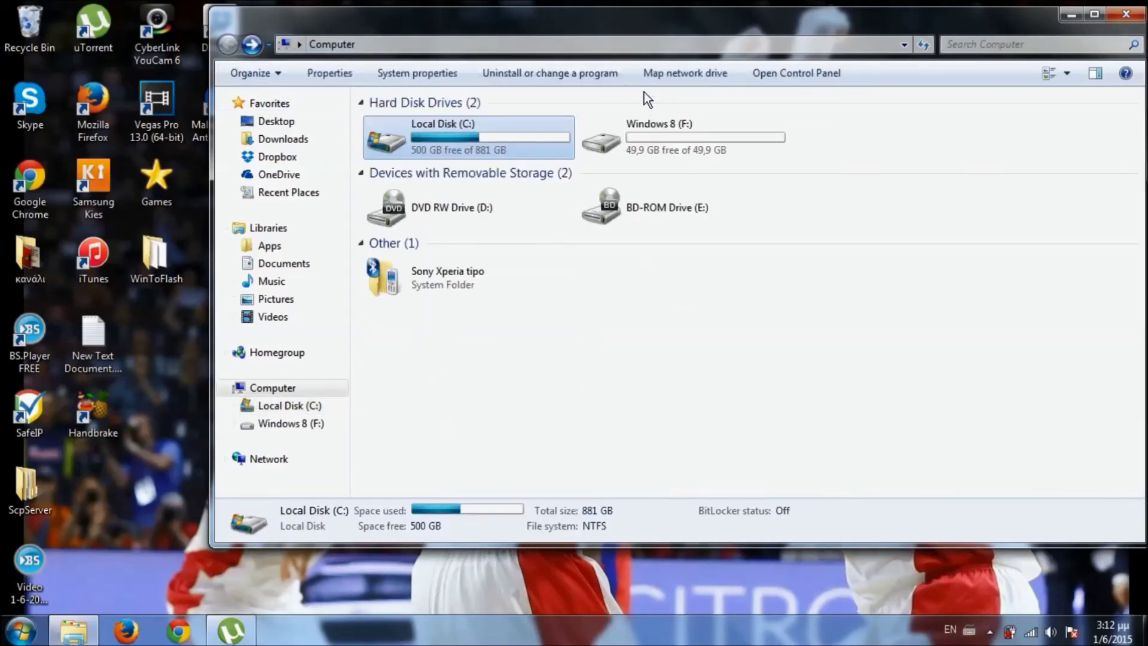
click(651, 131)
double_click(651, 131)
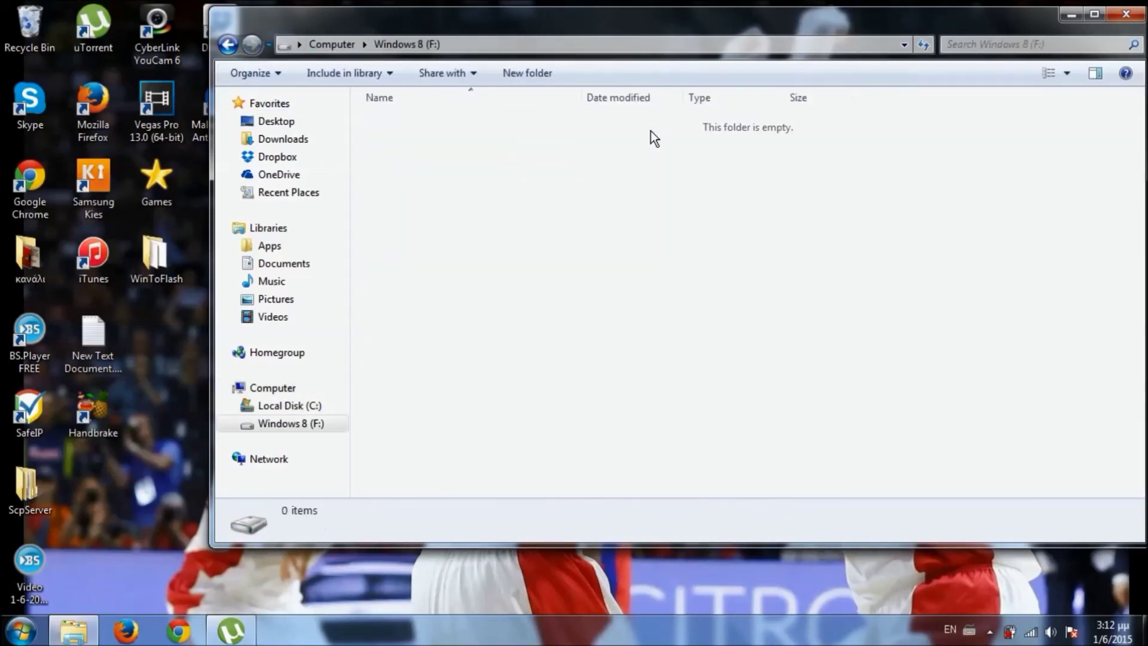
click(228, 43)
click(1125, 13)
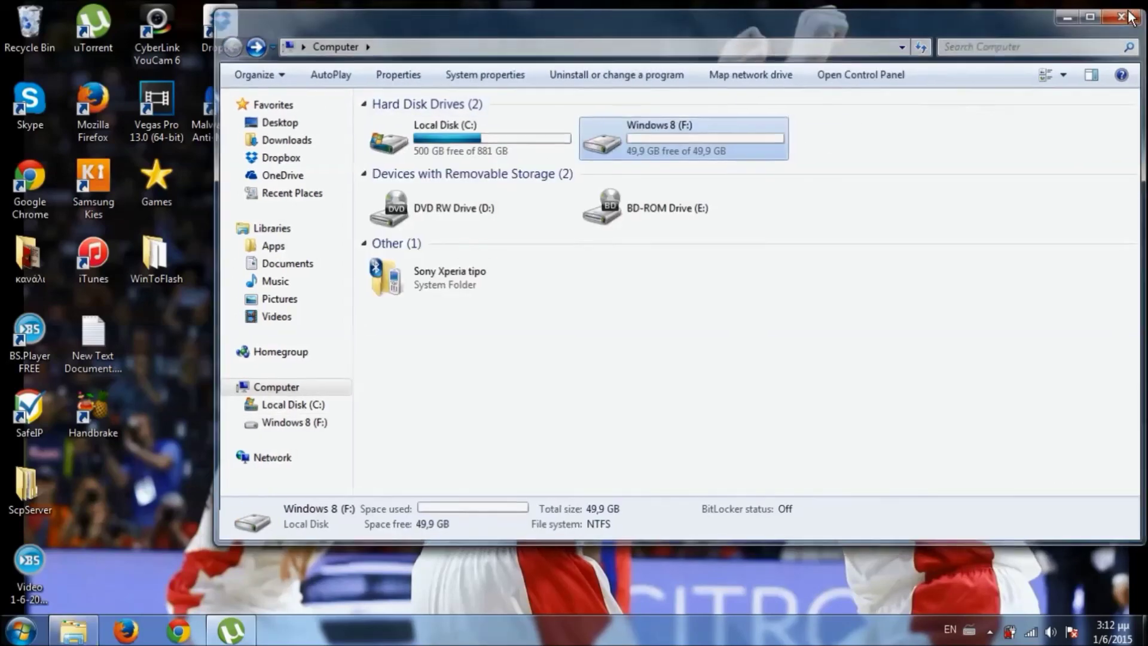